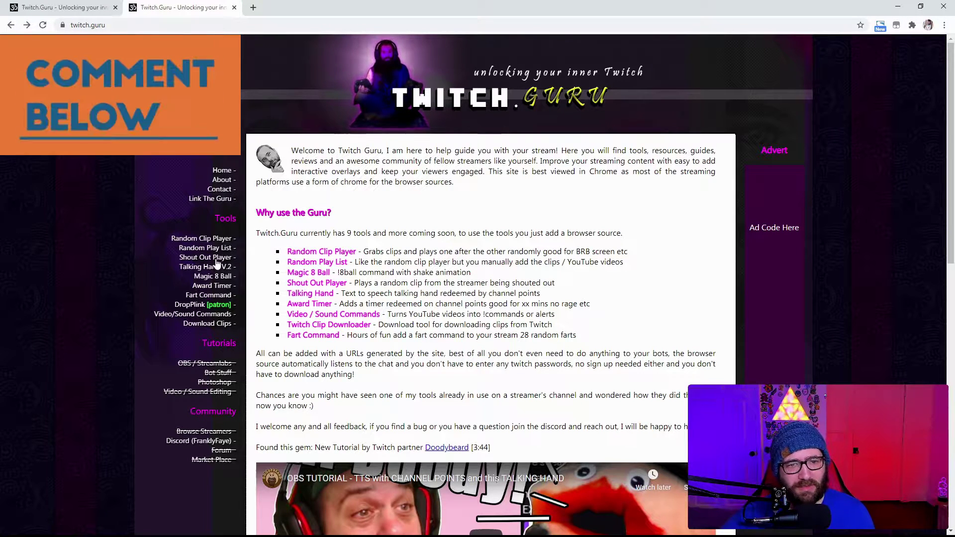
Step: Open the Shout Out Player tool, enter your Twitch username, and continue to Step 1
click(216, 264)
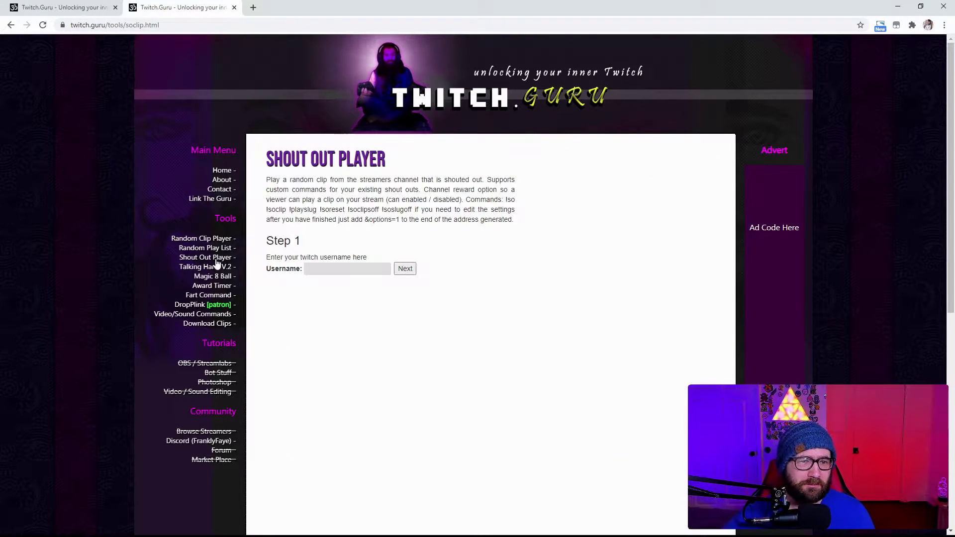
click(320, 268)
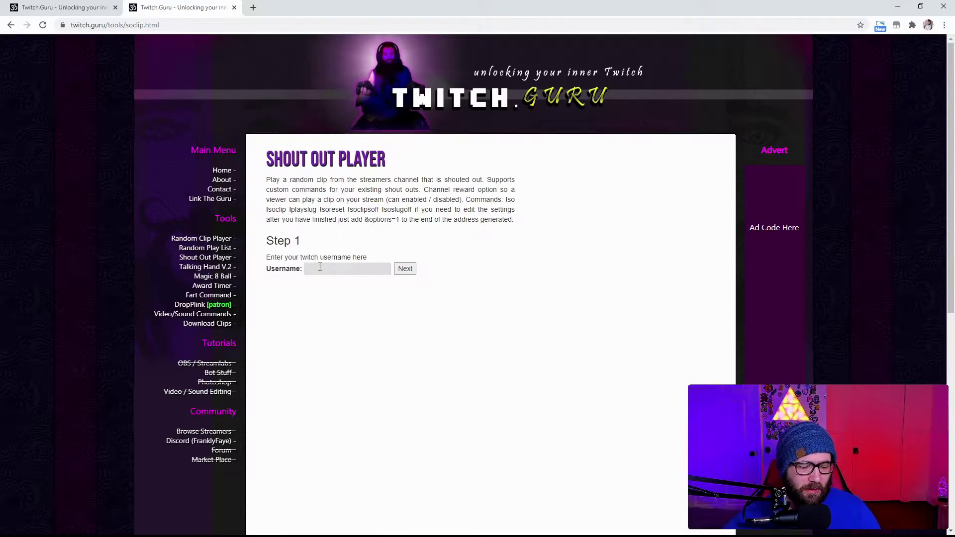
text(GSBeare)
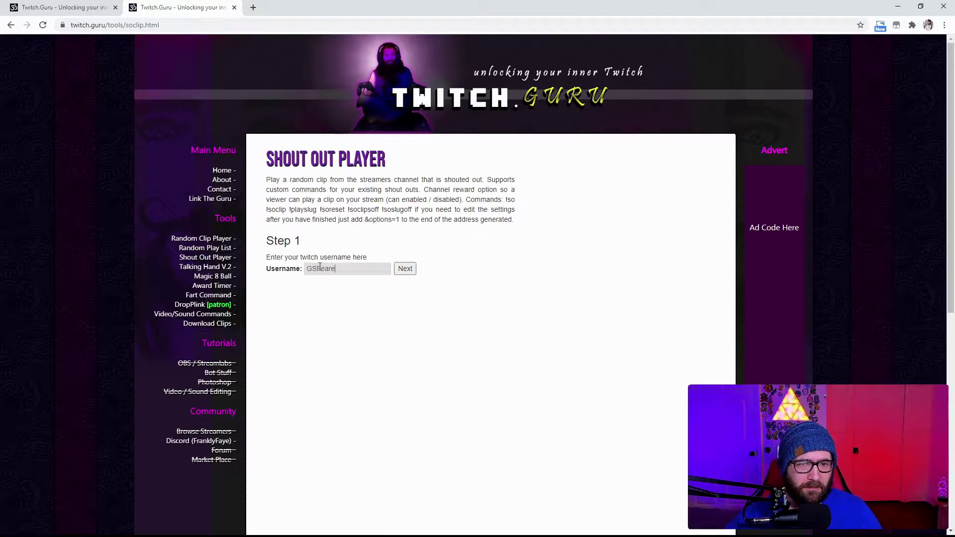
click(411, 273)
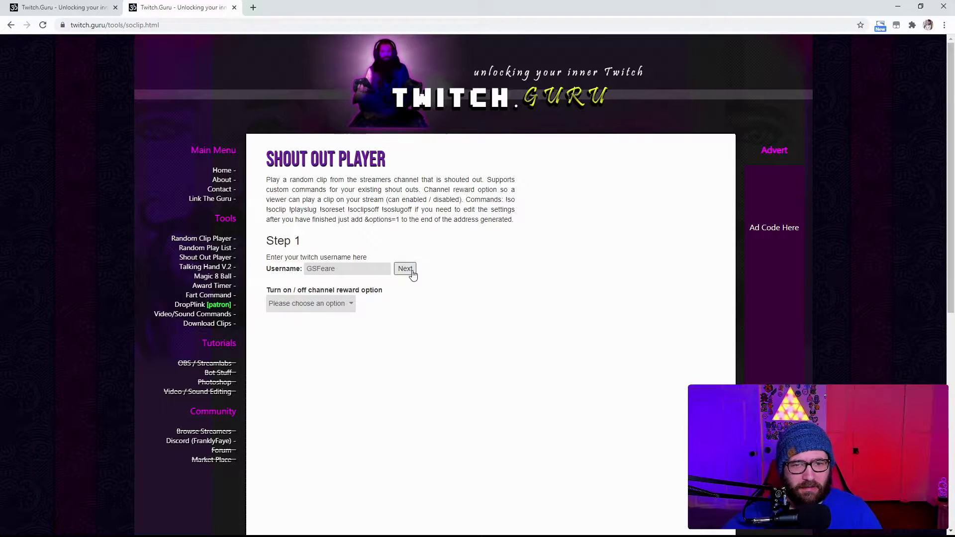
Step: Turn the channel reward Off, set Max Duration to 15, and enable Mute
click(321, 339)
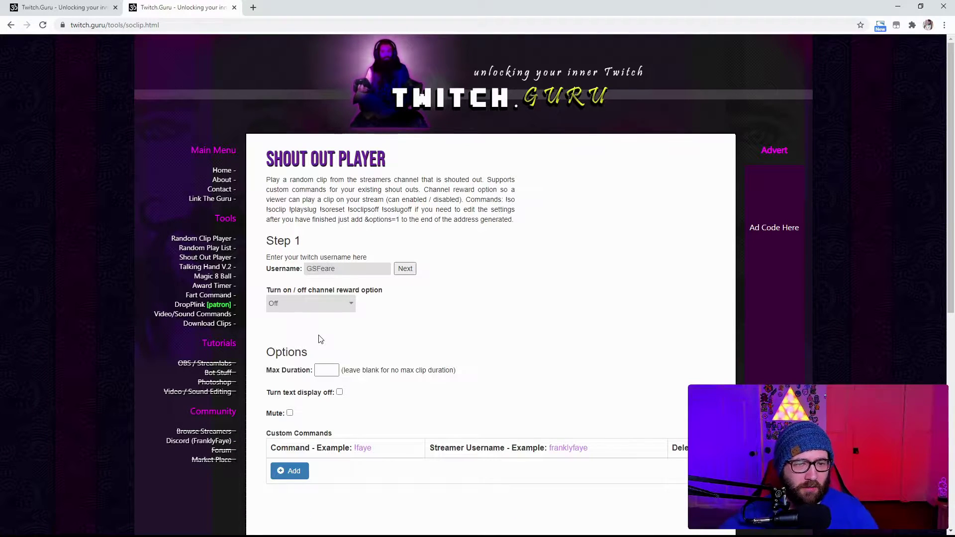
click(324, 368)
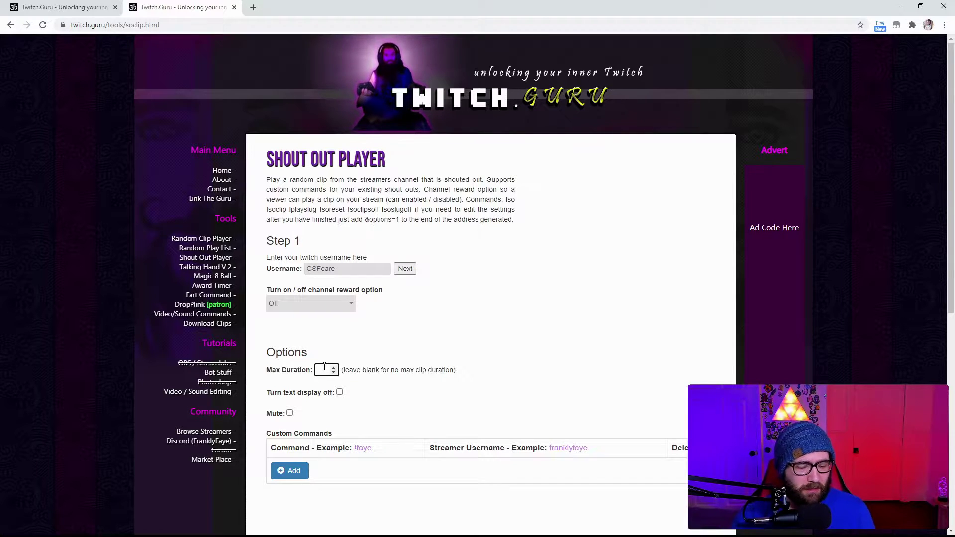
text(10)
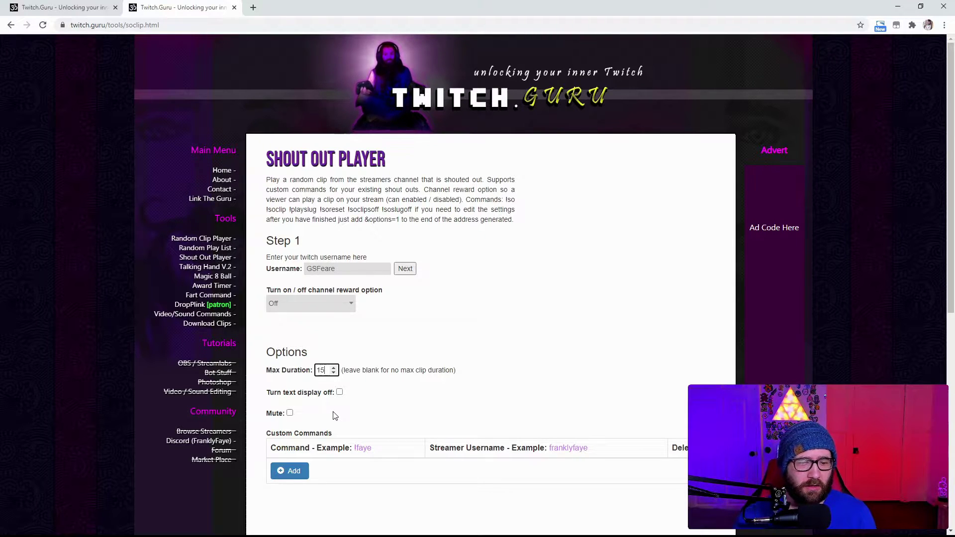
click(290, 414)
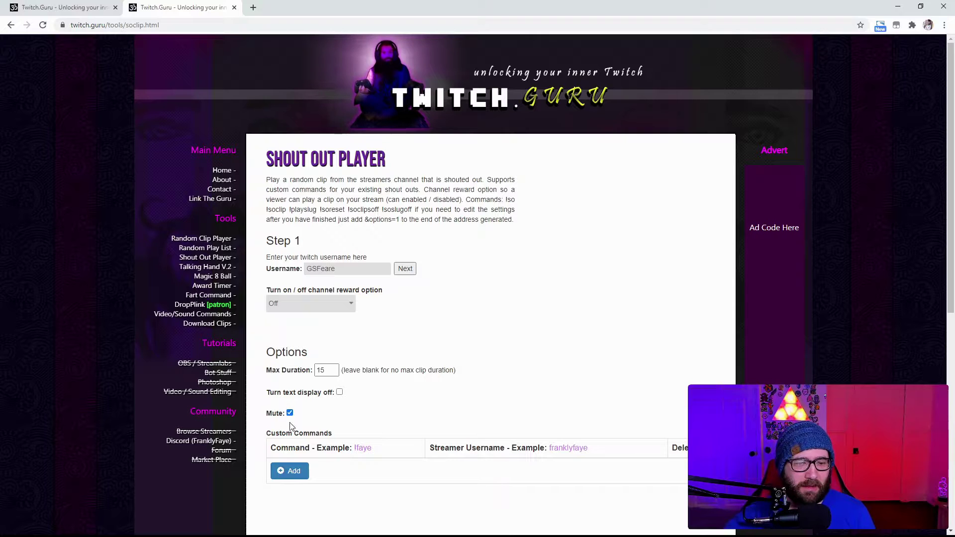
Step: Add a custom command row with the command !so
click(294, 471)
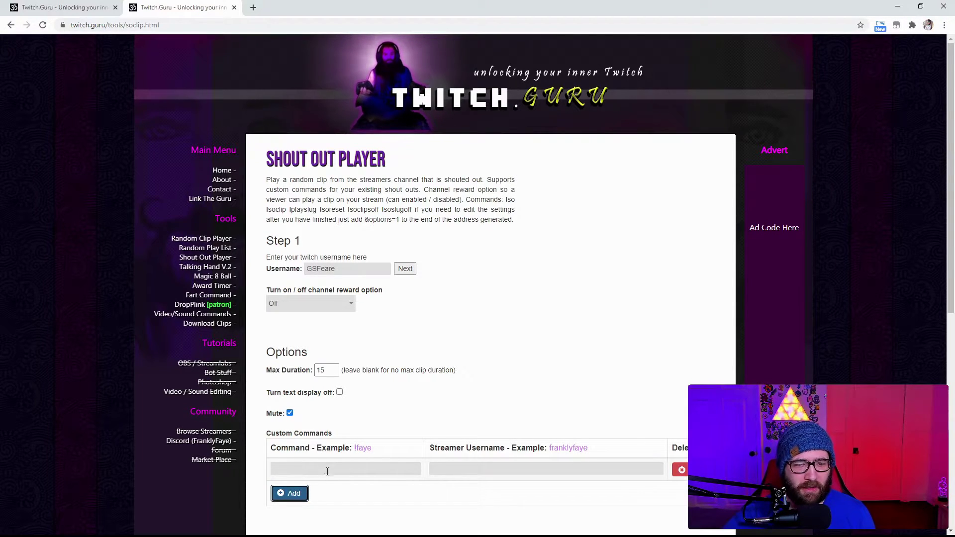
click(326, 472)
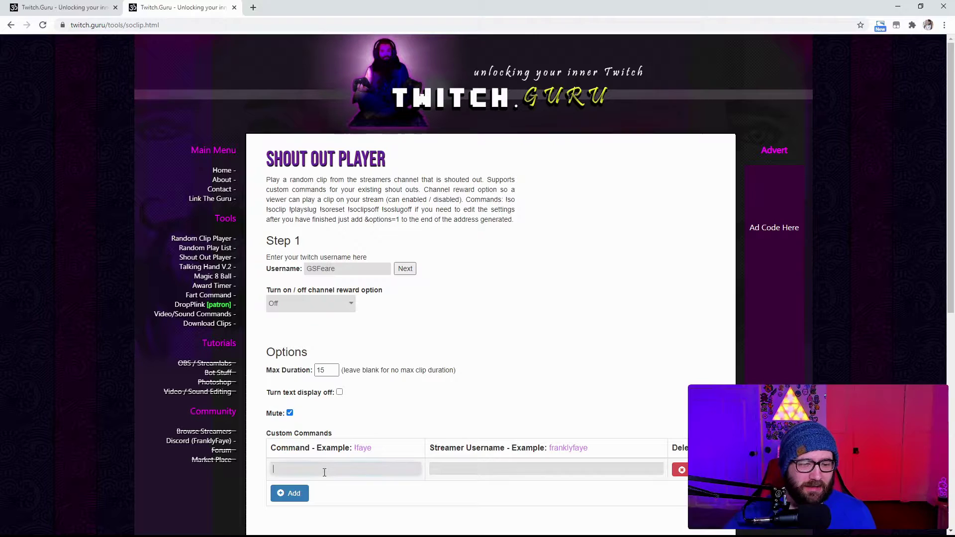
text(!)
text(so)
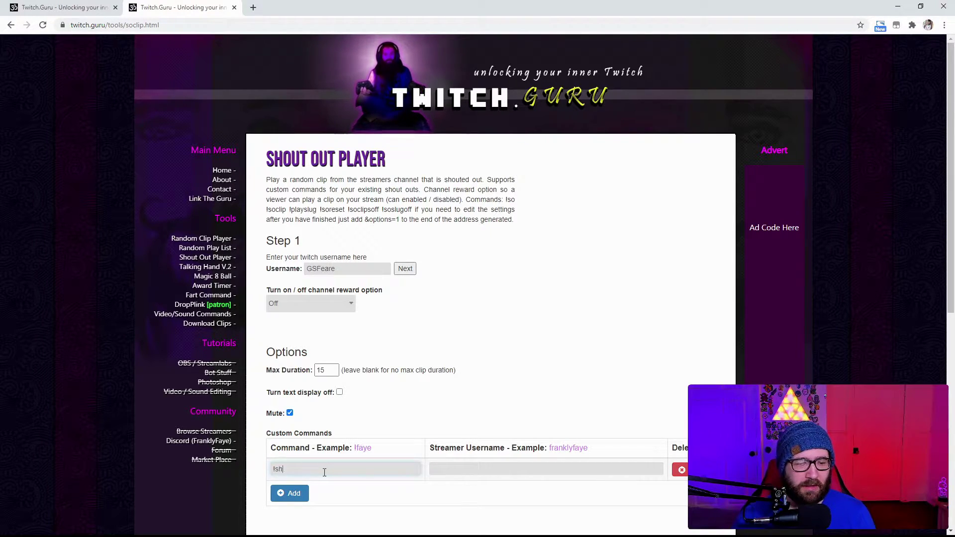
key(BackSpace)
key(BackSpace)
text(houtout)
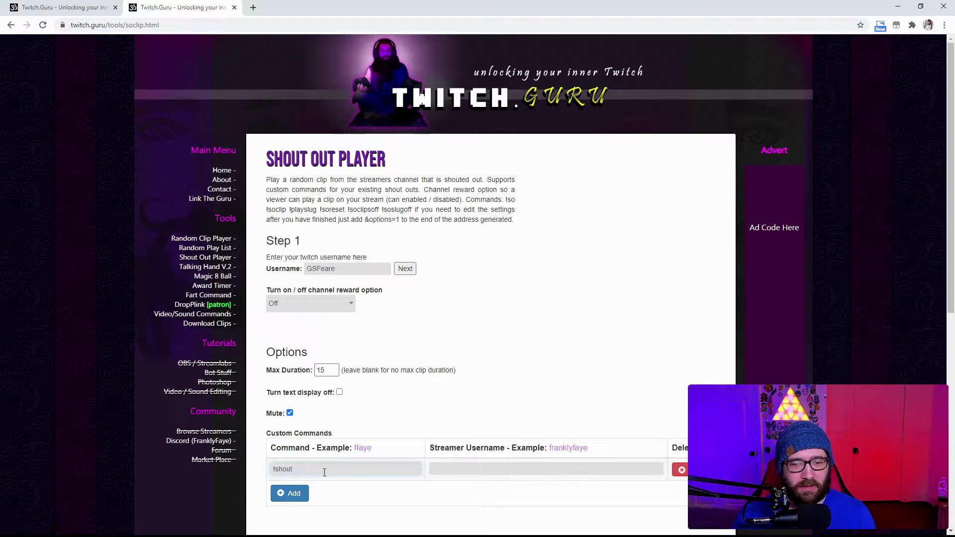
key(BackSpace)
key(BackSpace)
key(BackSpace)
key(BackSpace)
text(o)
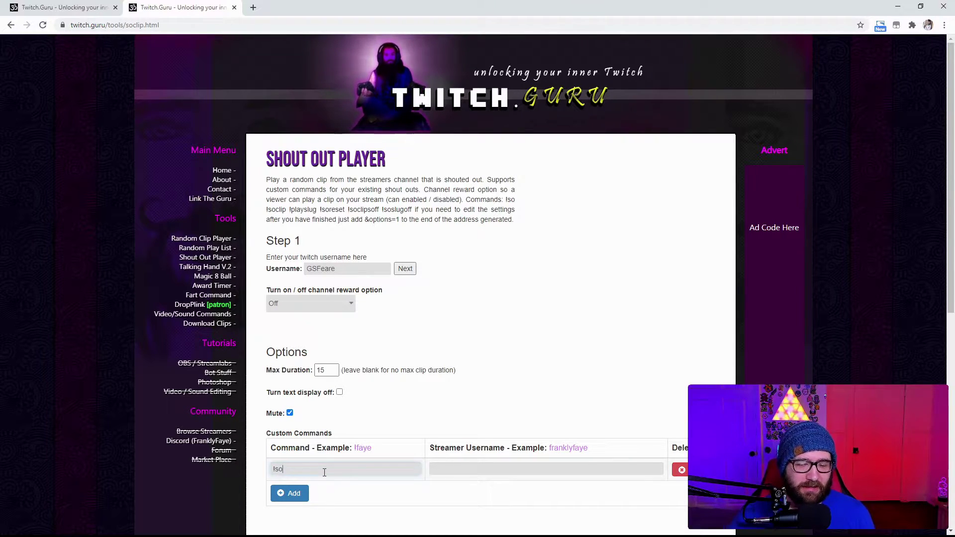
Step: Copy the generated Browser Source URL to the clipboard and switch to OBS Studio
scroll(500, 395, down, 6)
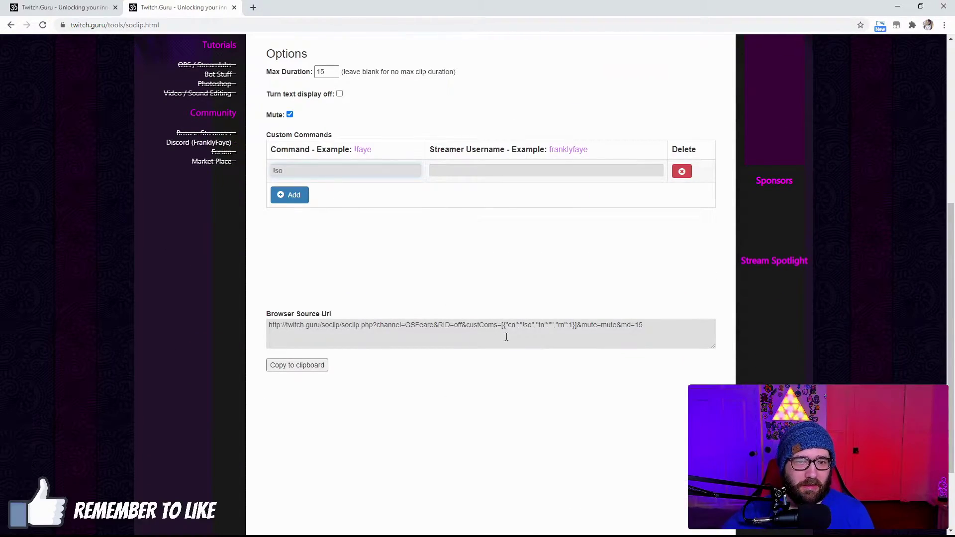
click(467, 166)
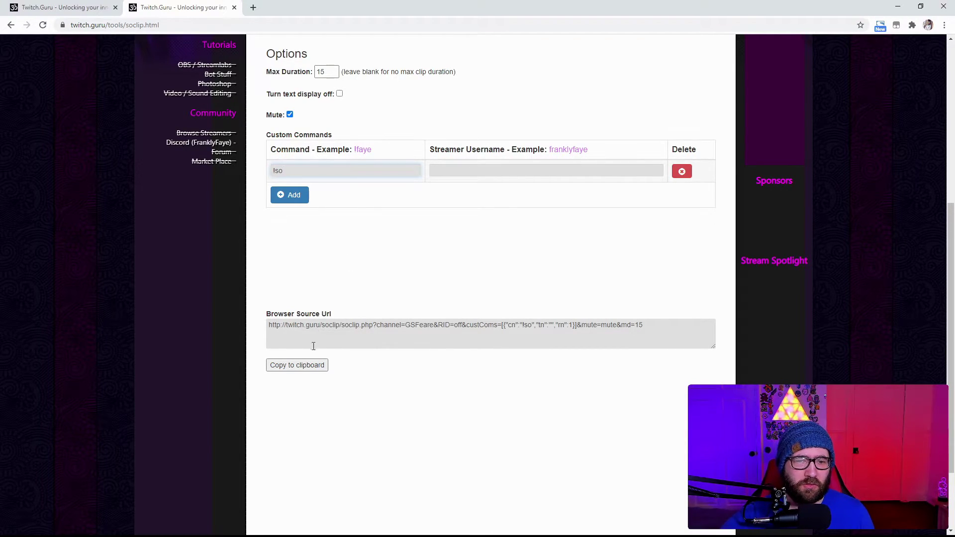
click(306, 370)
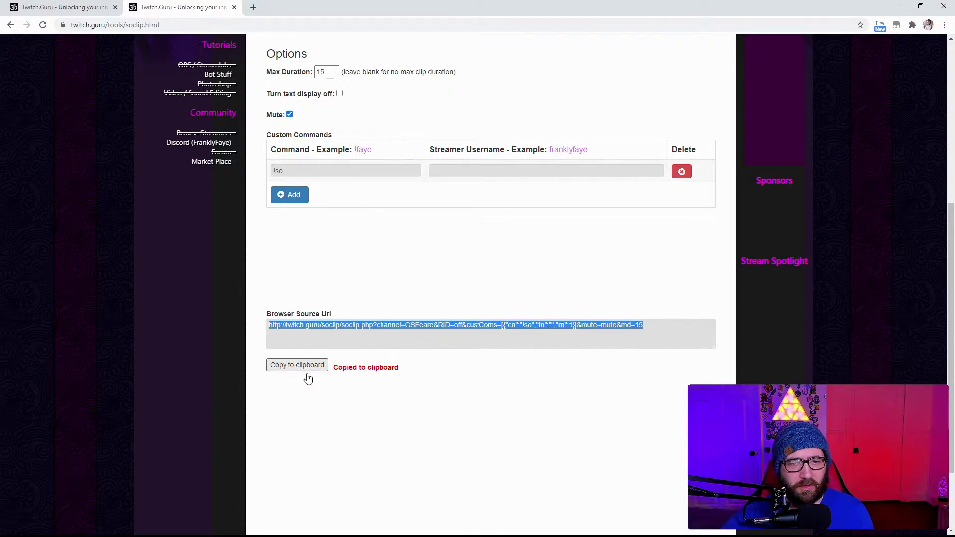
key(alt+Tab)
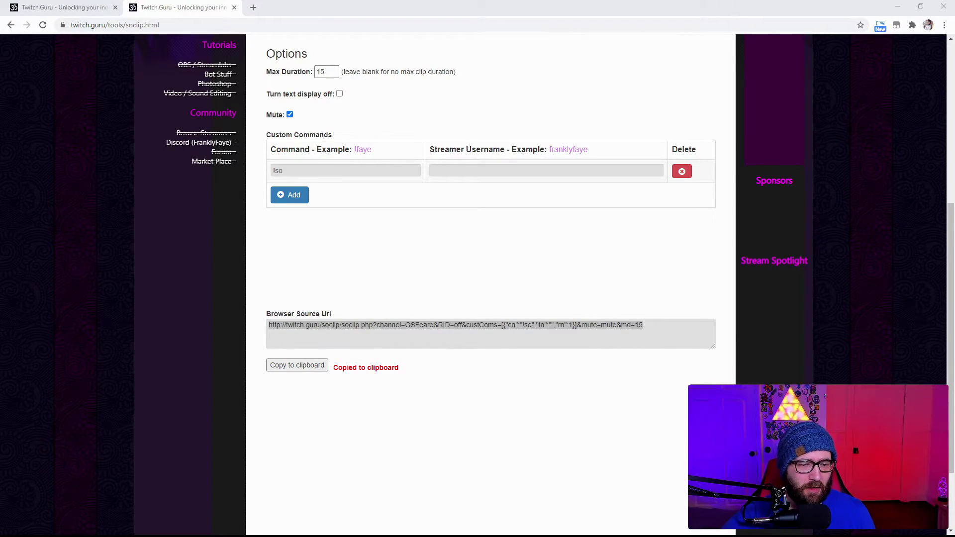
click(237, 483)
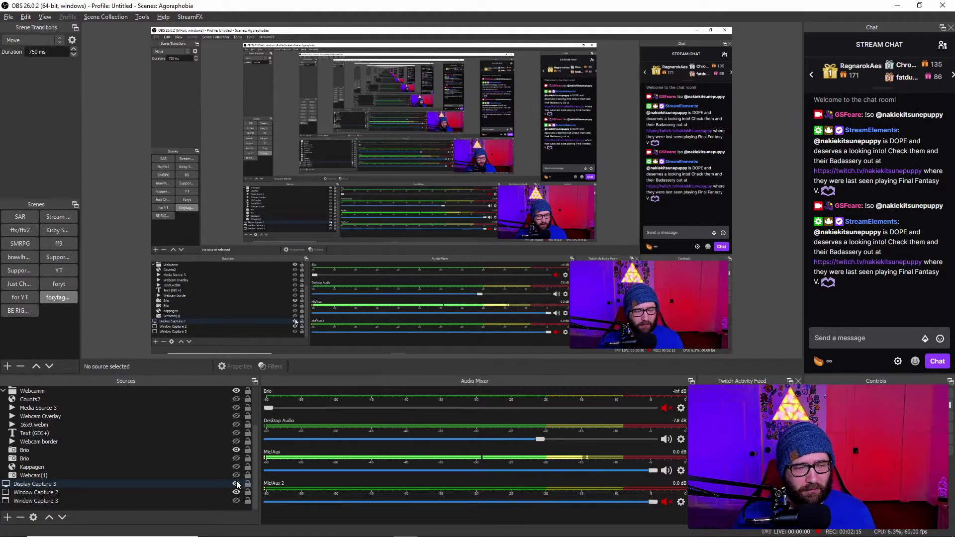
Step: Add a new Browser source, Browser 5, with its URL set to the copied Shout Out Player link
scroll(149, 482, up, 2)
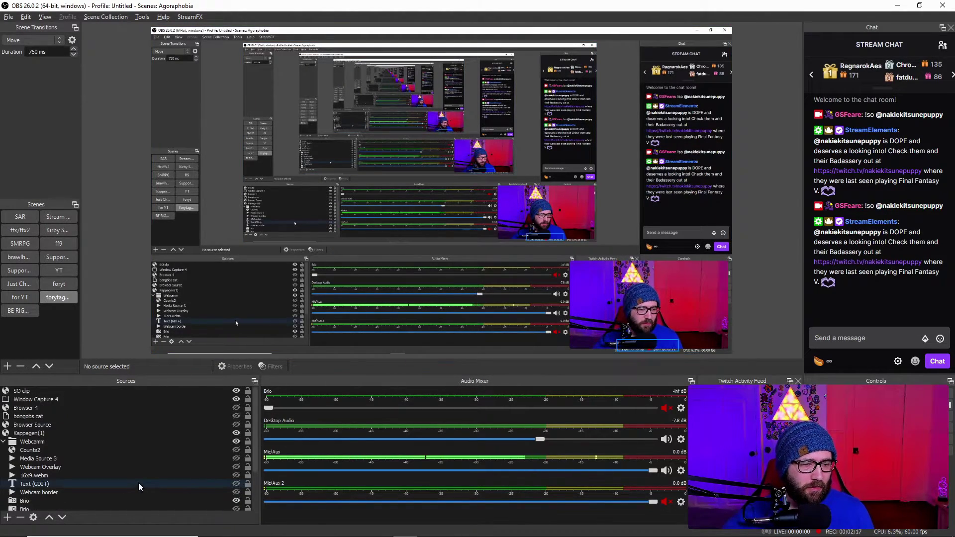
click(7, 517)
click(32, 316)
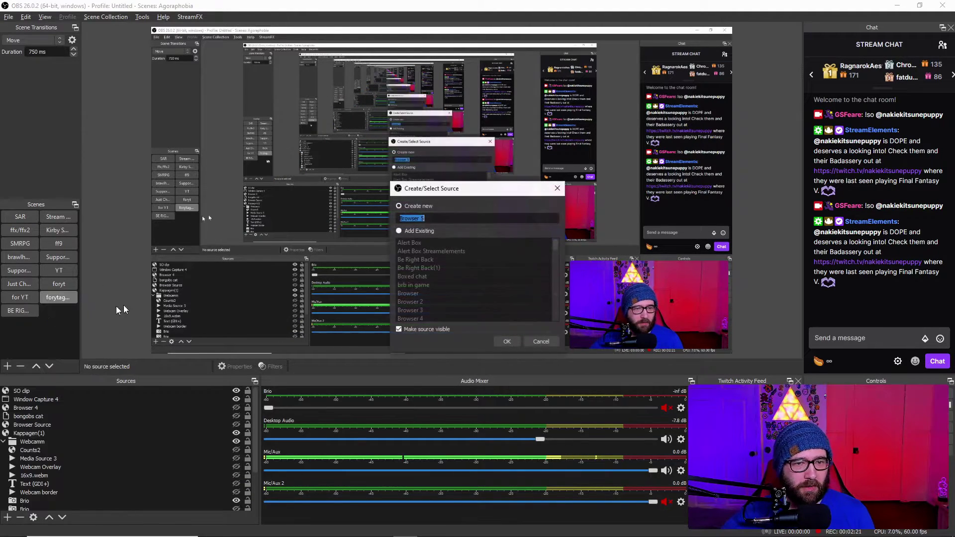
click(512, 342)
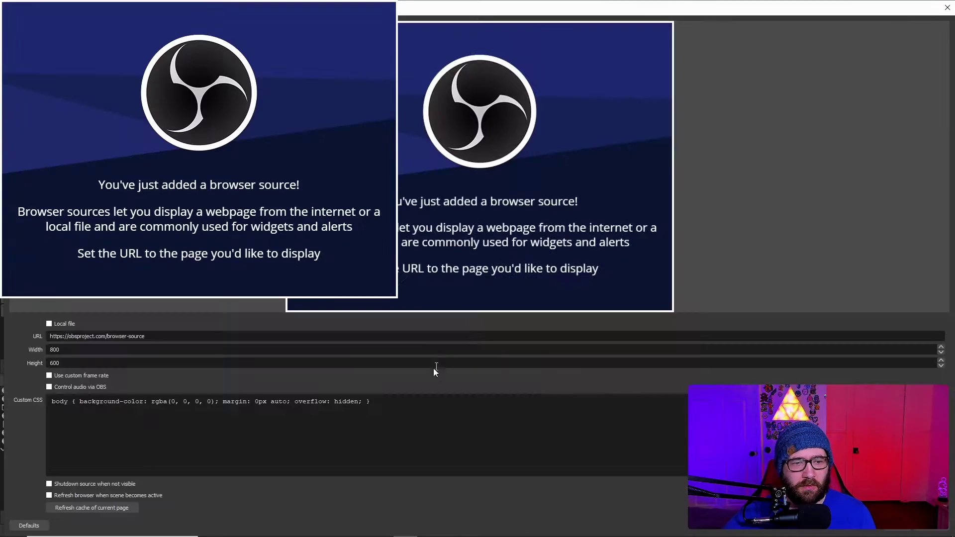
triple_click(218, 337)
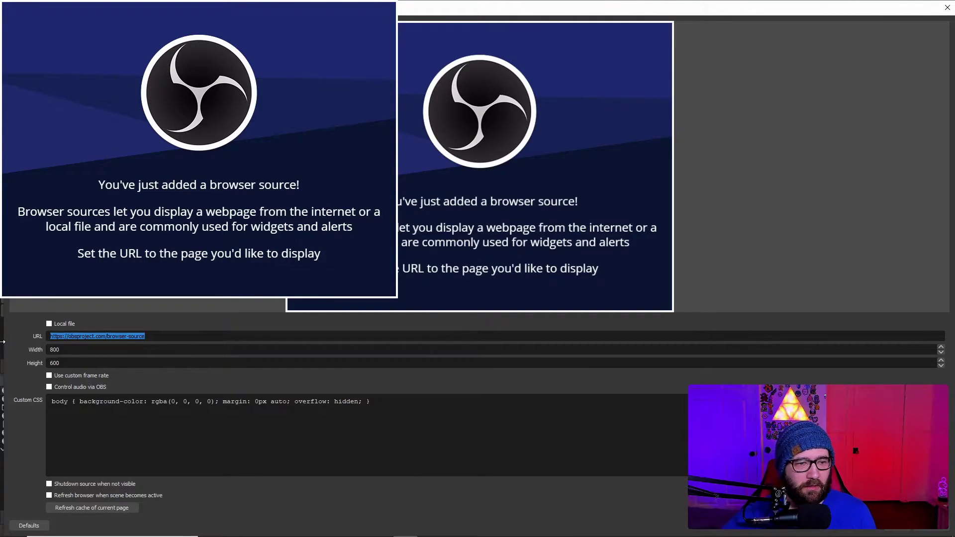
key(ctrl+v)
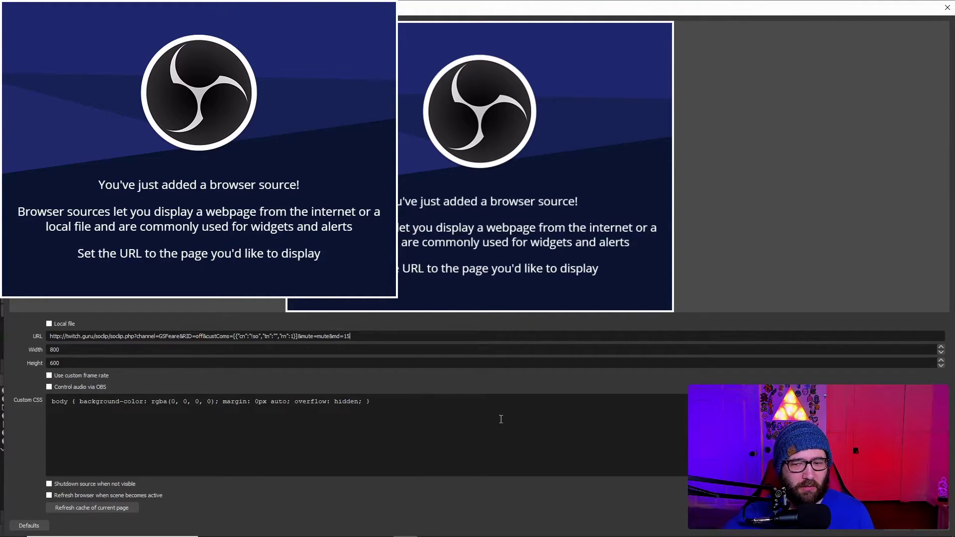
click(897, 531)
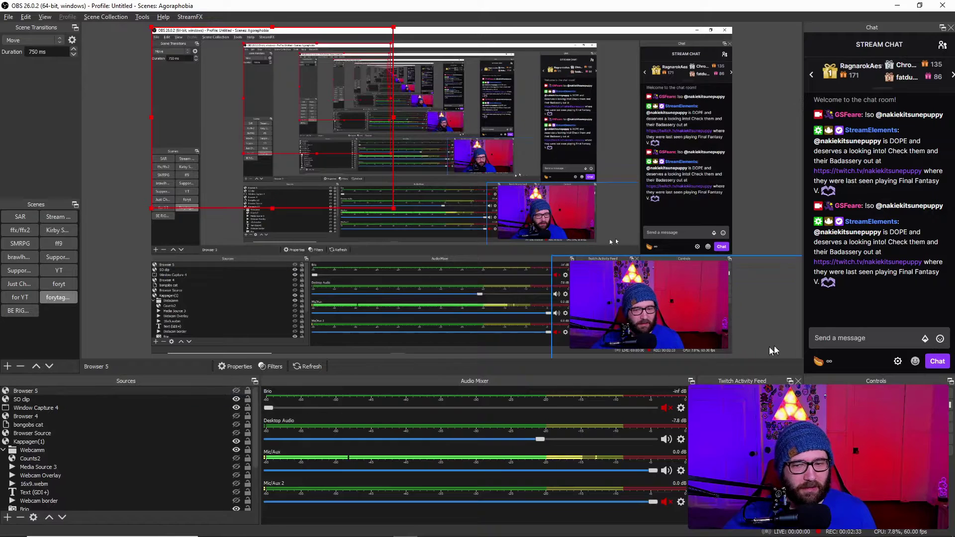
Step: Resend the earlier !so shout-out command in the stream chat to test the player
click(834, 338)
key(Up)
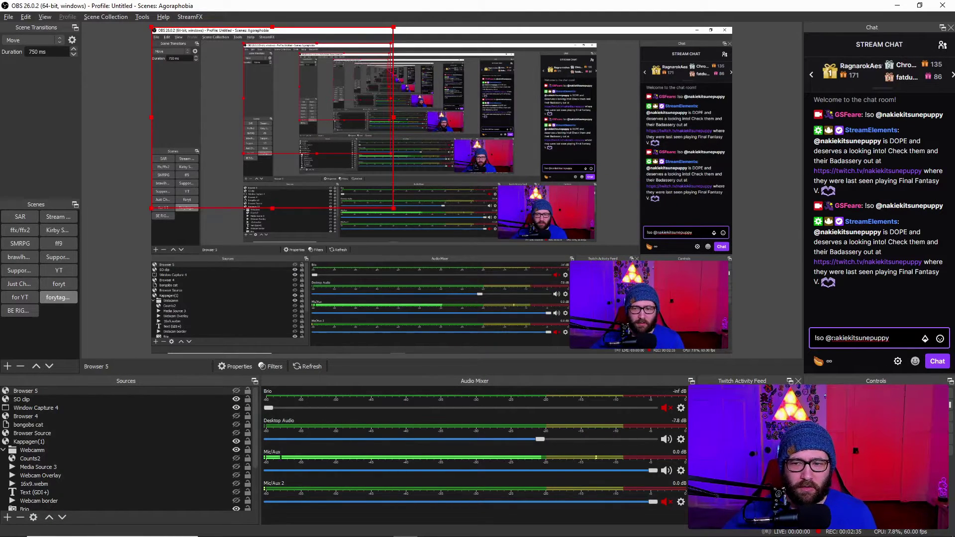
key(Return)
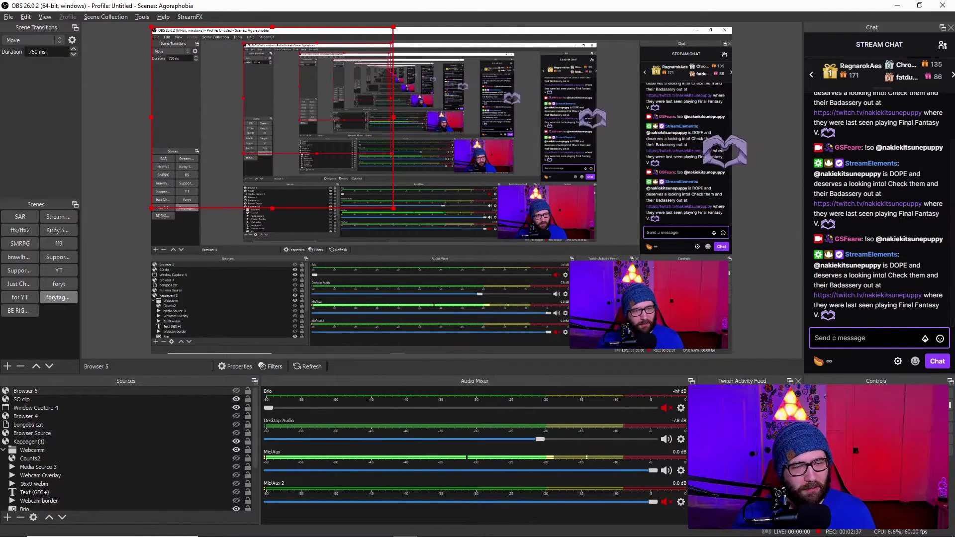